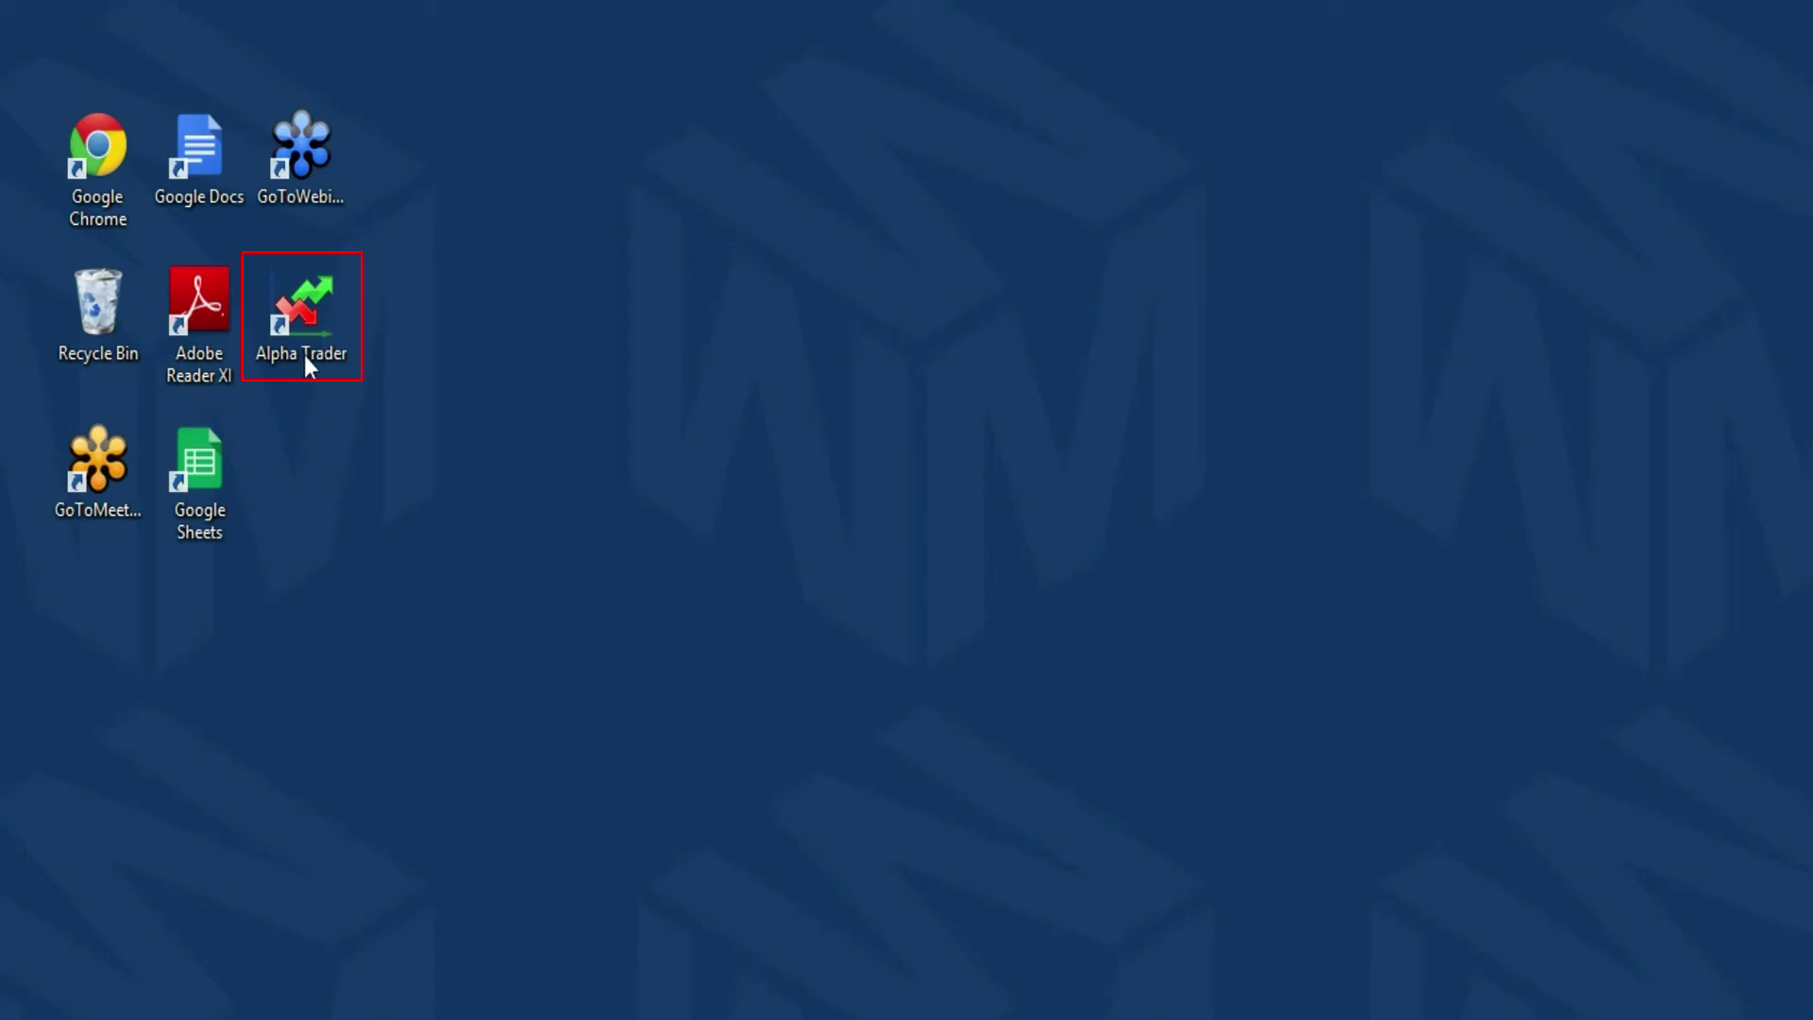
Launch Alpha Trader from its desktop shortcut to bring up the login dialog.
{"action": "left_click", "coordinate": [311, 311]}
{"action": "double_click", "coordinate": [311, 310]}
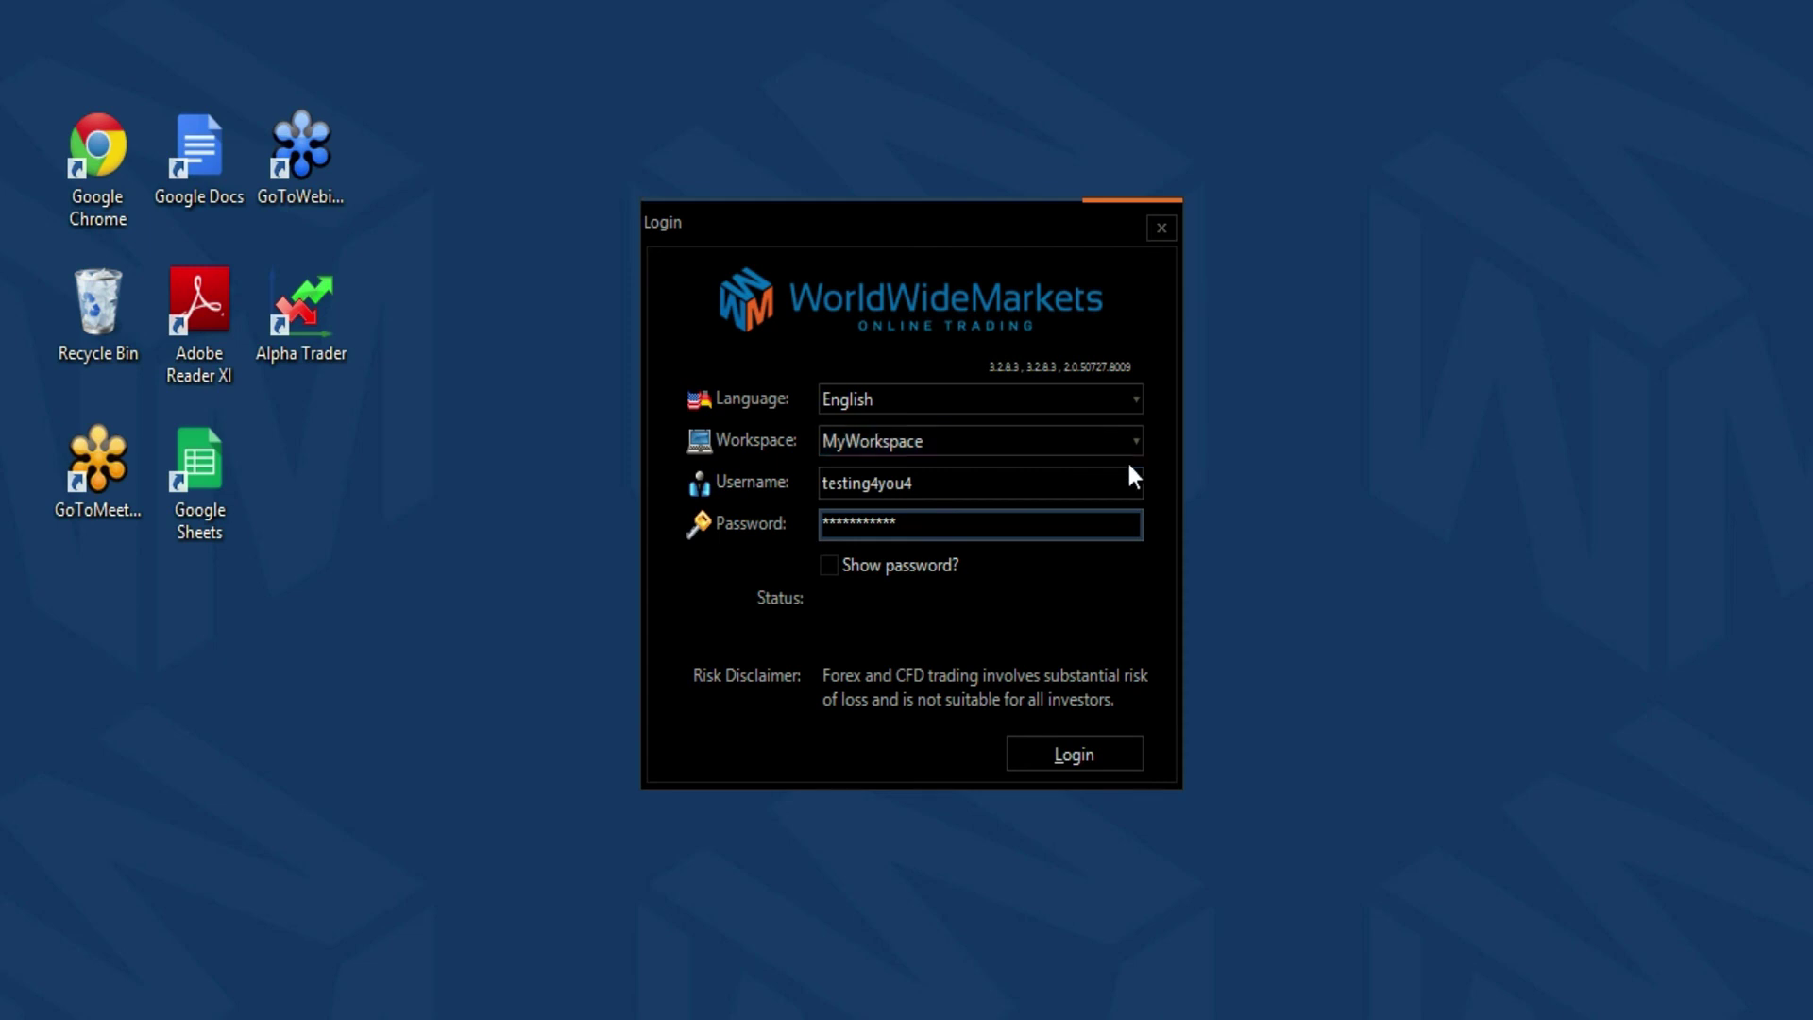
{"action": "double_click", "coordinate": [1127, 482]}
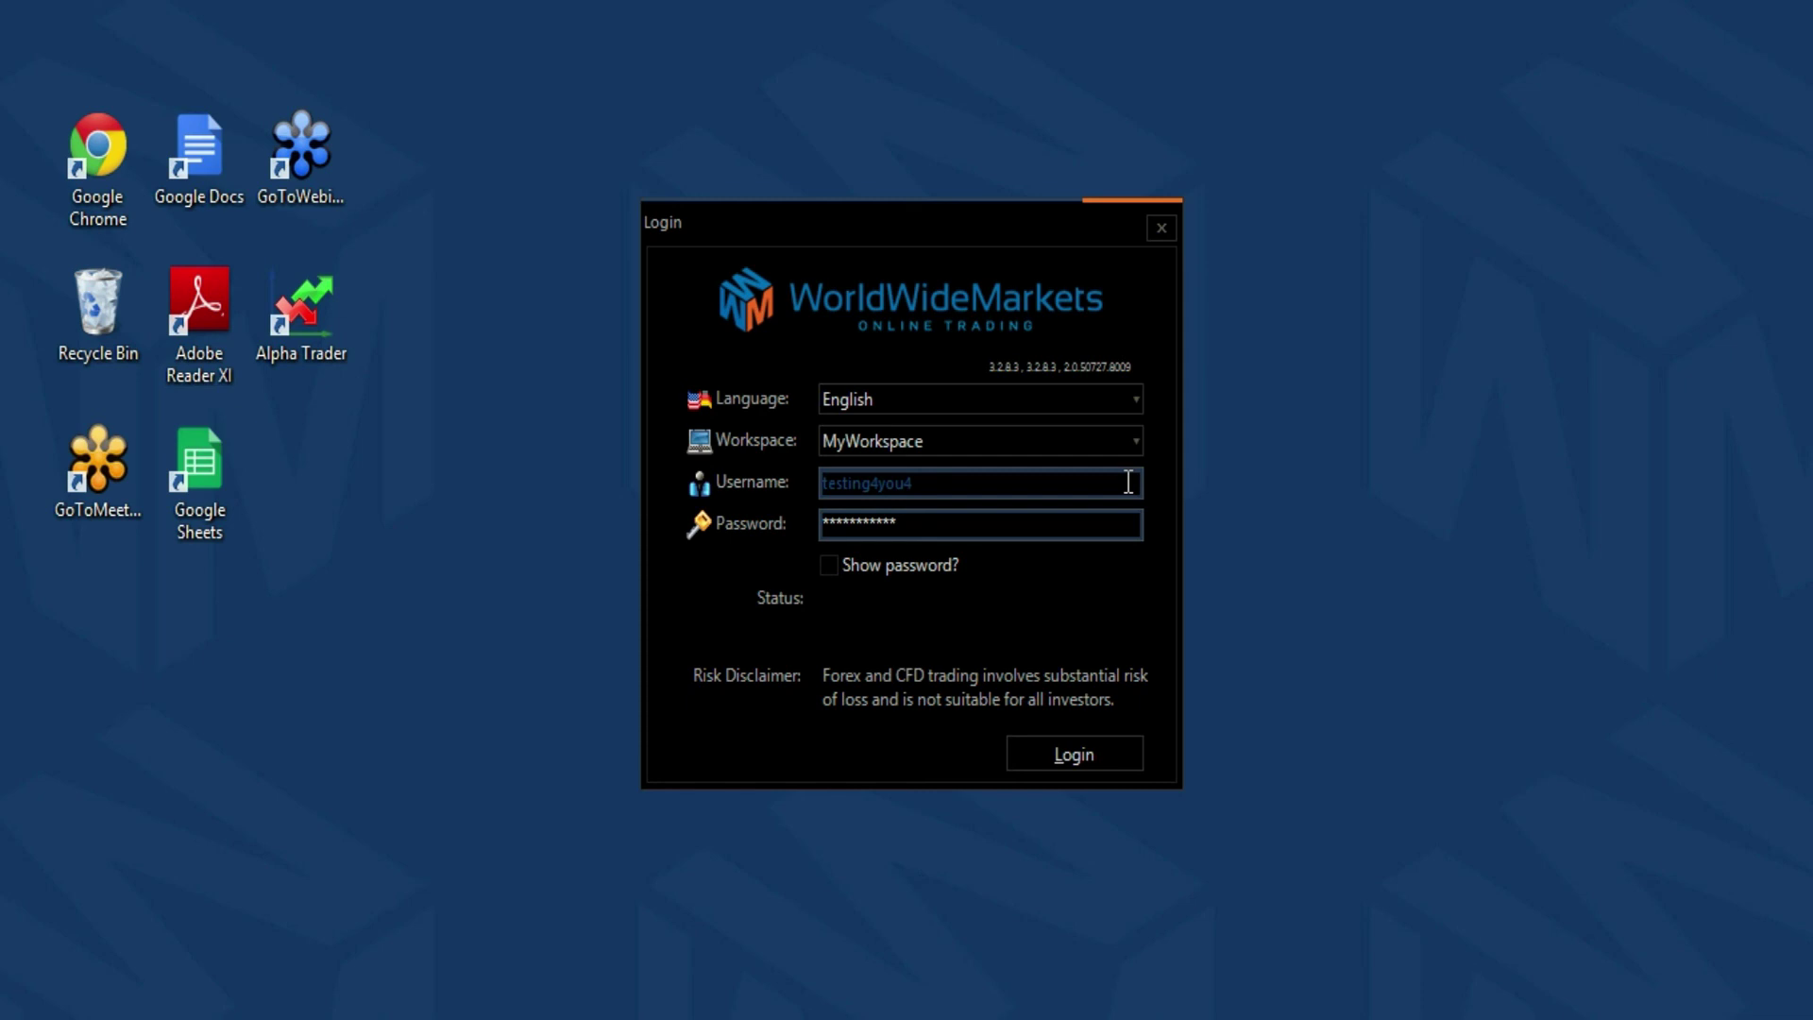
{"action": "left_click", "coordinate": [1126, 525]}
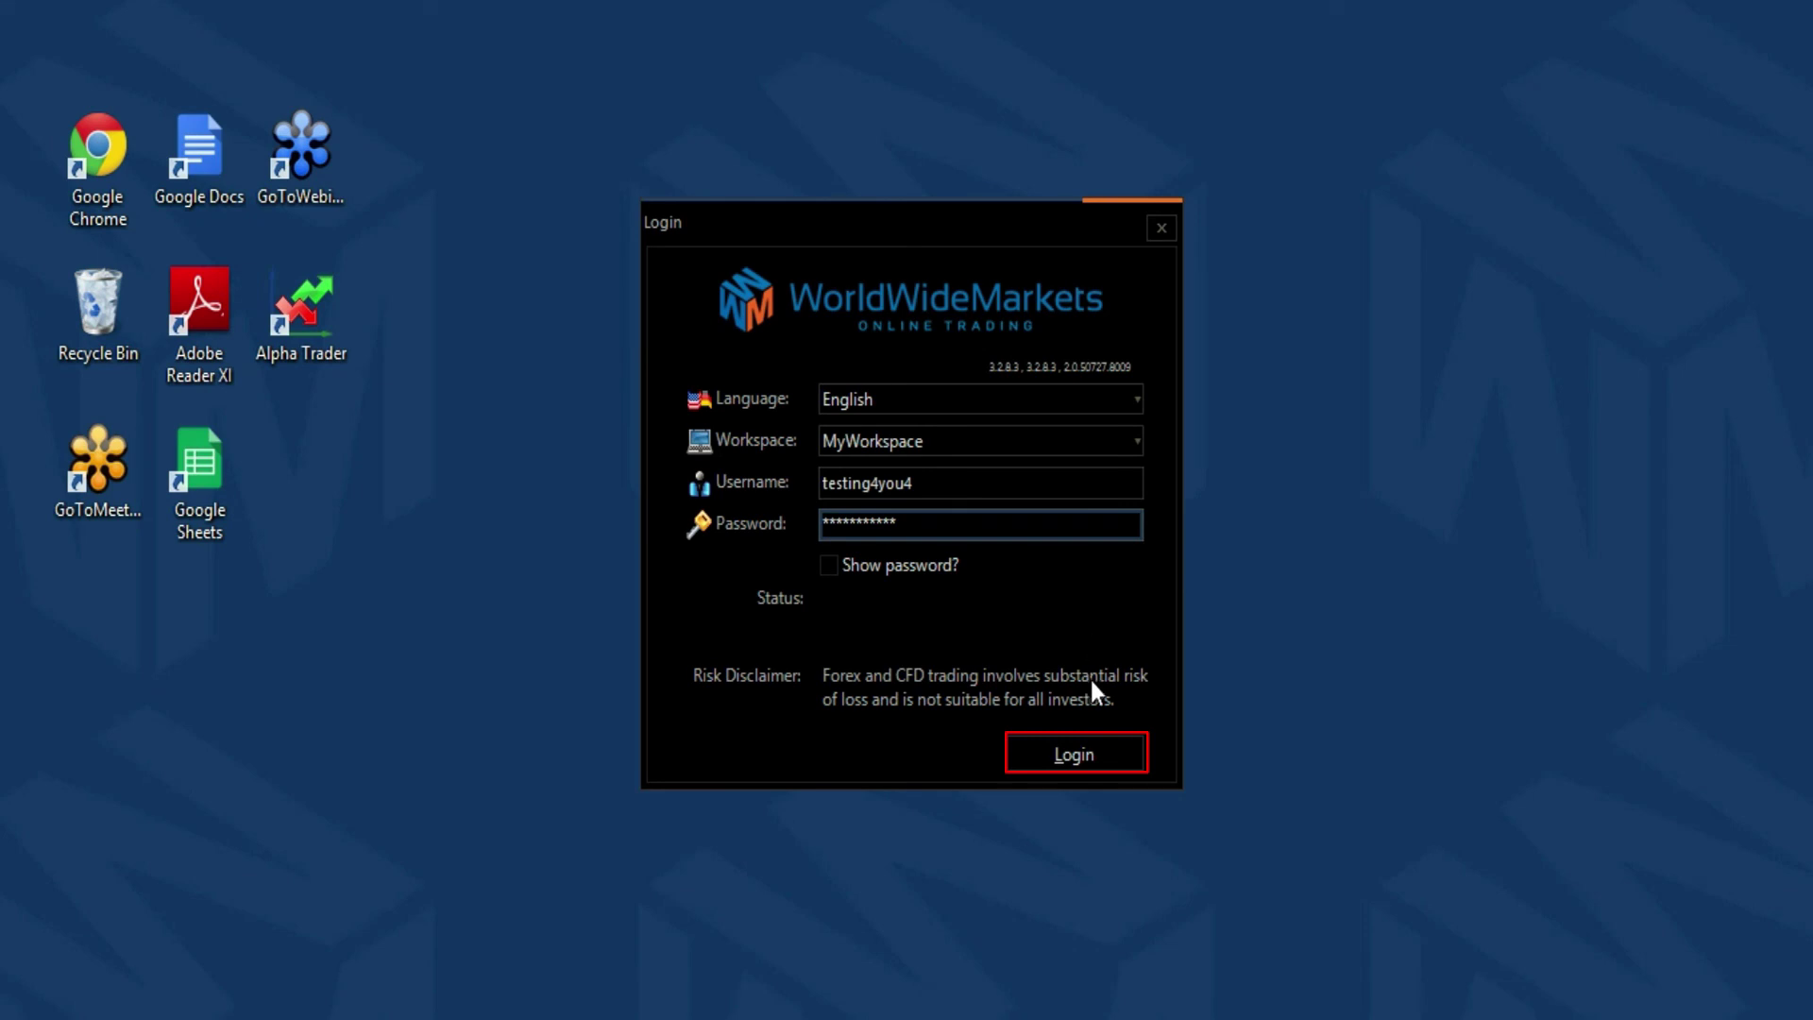
Submit the filled-in login form so Alpha Trader shows "Logging in...".
{"action": "left_click", "coordinate": [1080, 756]}
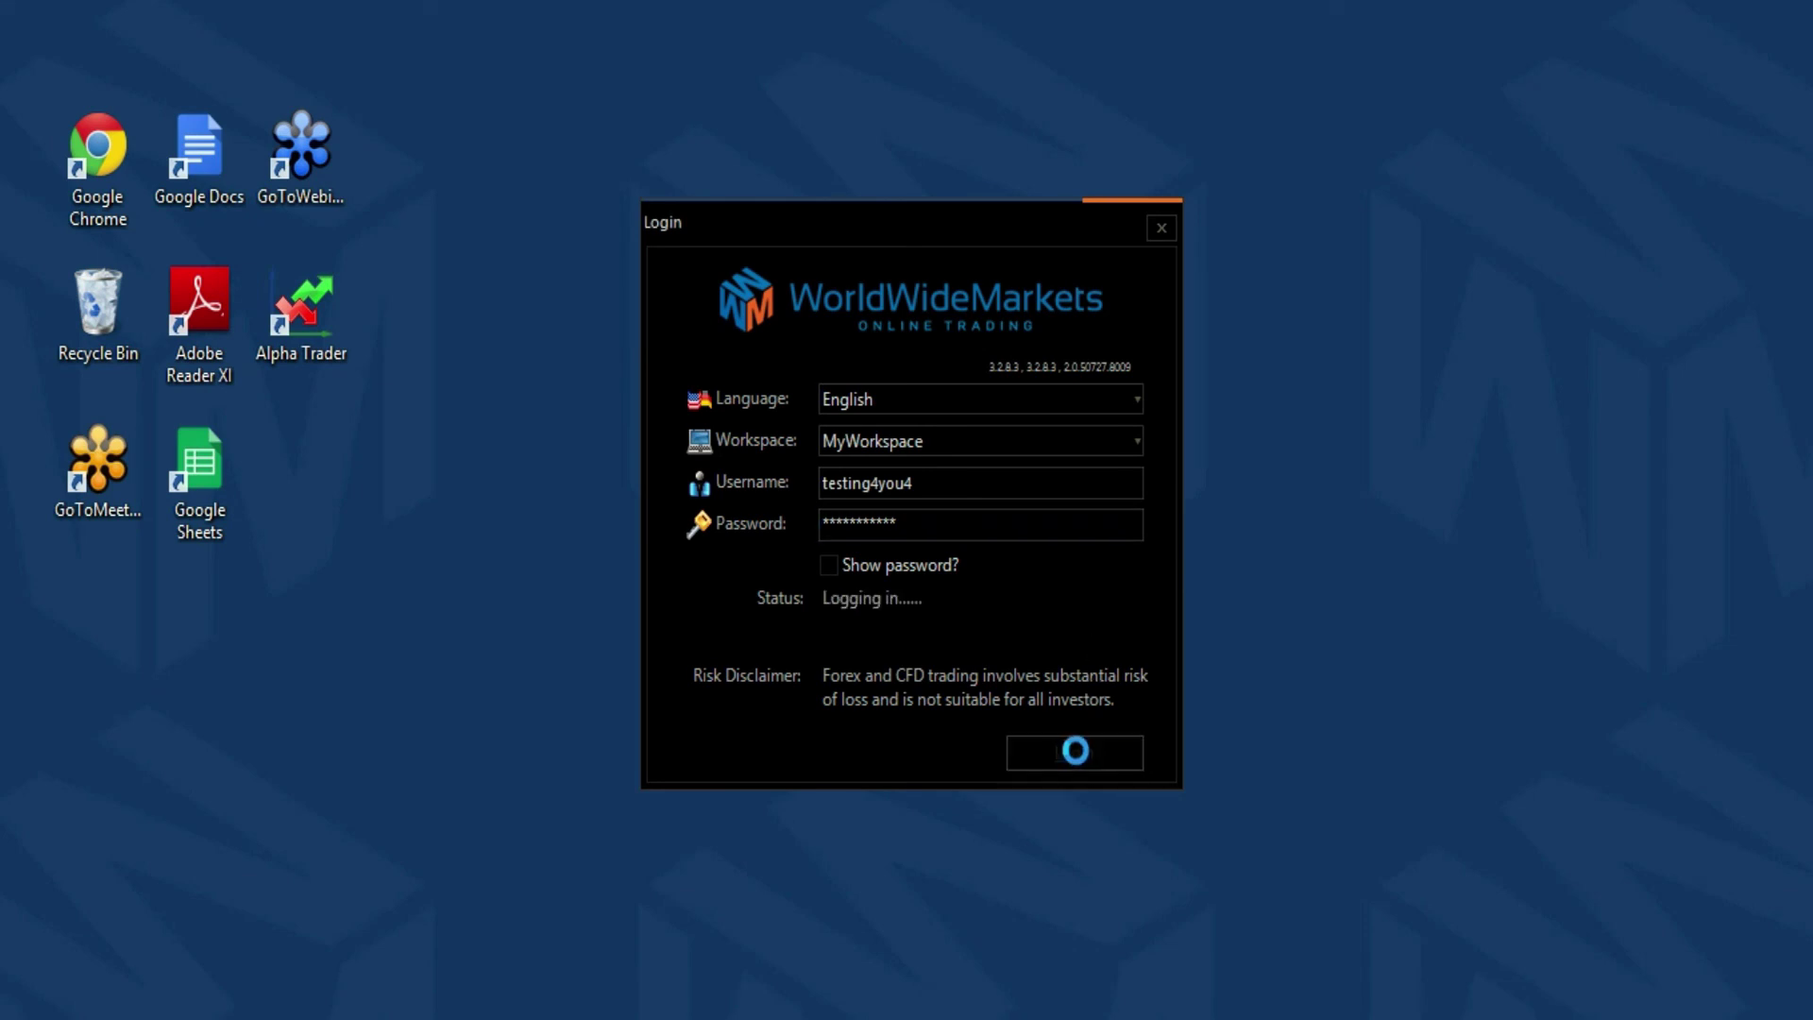